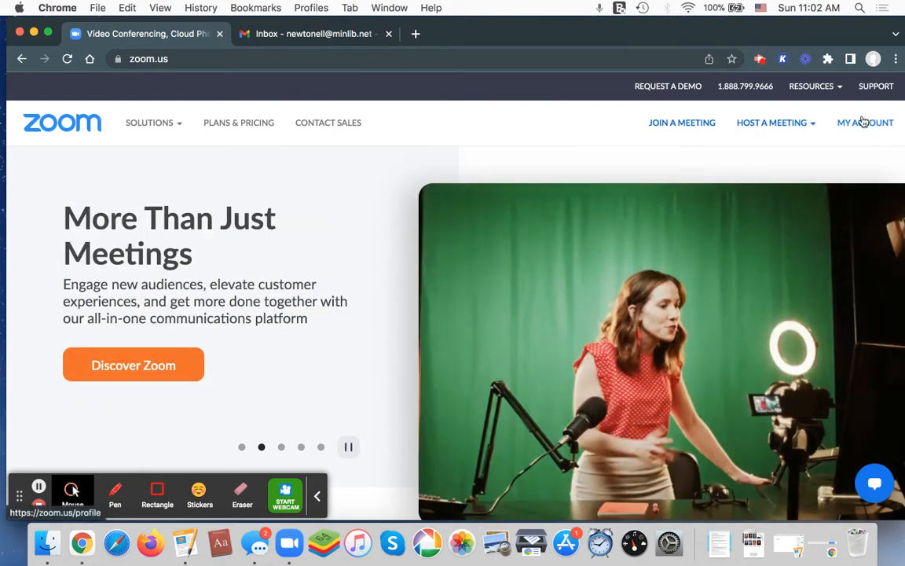
Go to the account's profile page and start scheduling a new meeting
click(856, 148)
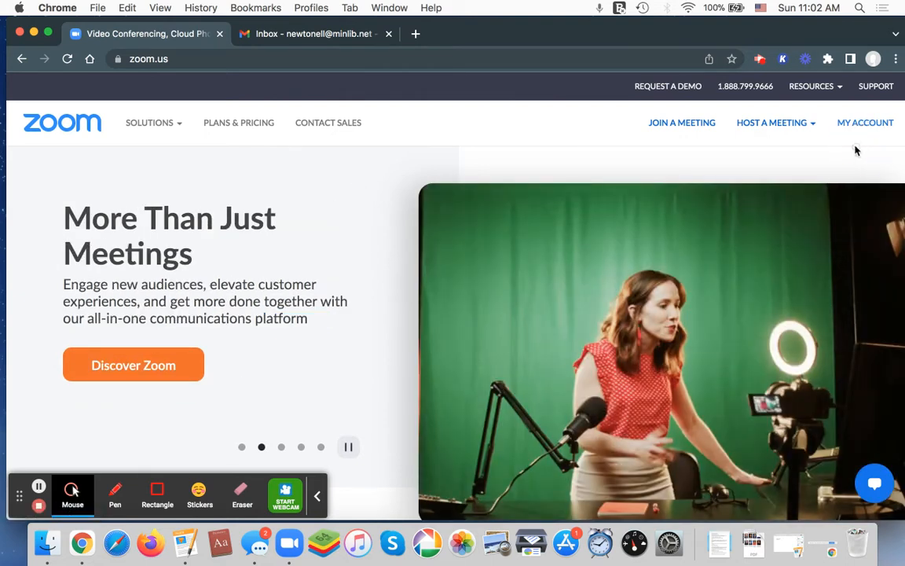
click(865, 126)
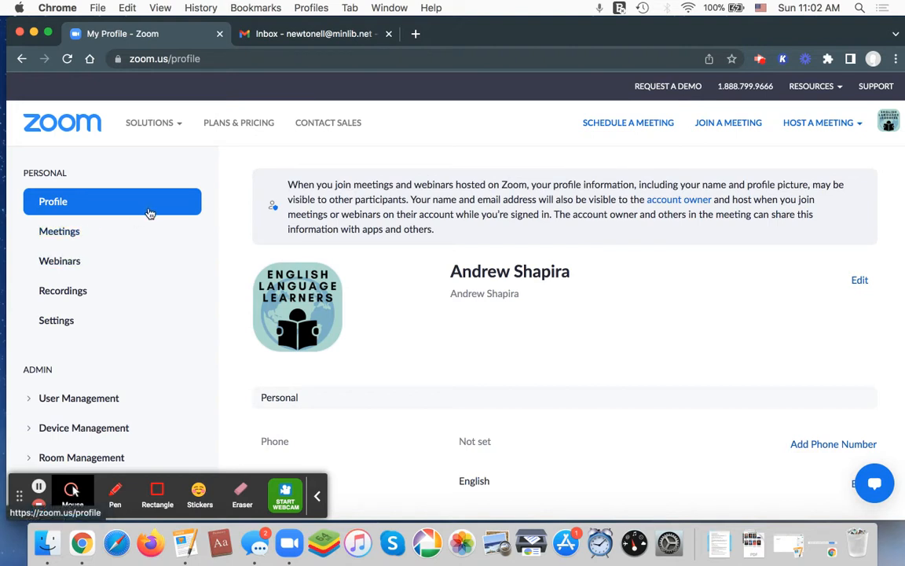
click(642, 126)
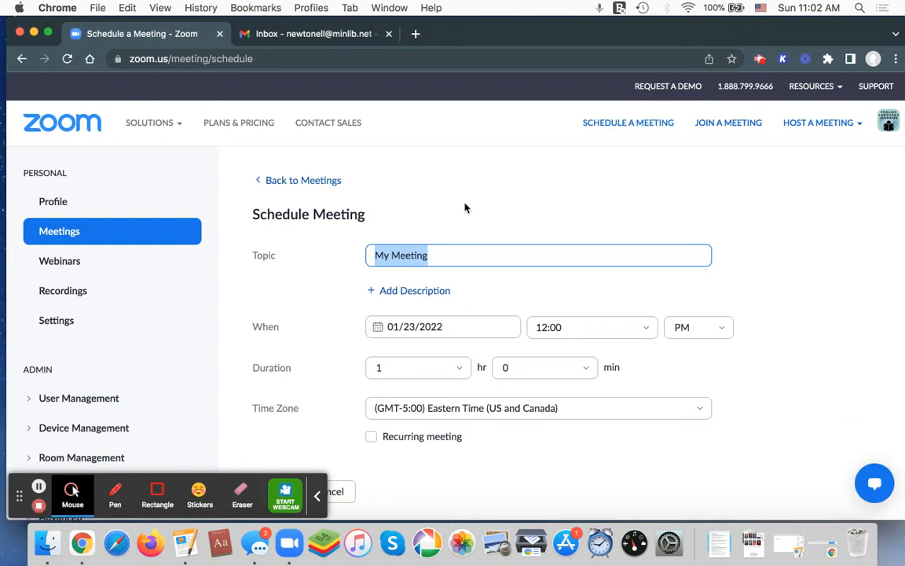
Replace the meeting's default topic with "English Tutoring"
click(449, 218)
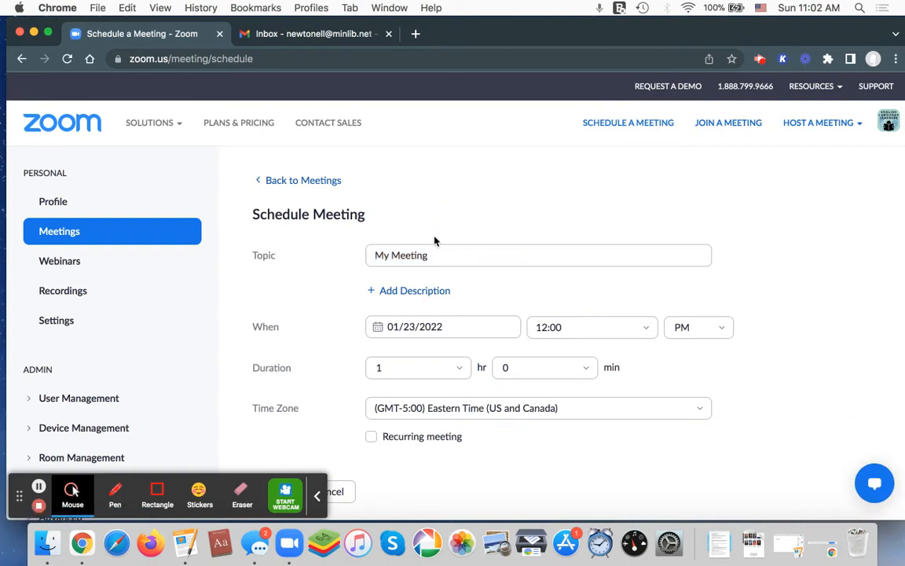
scroll(436, 241, down, 2)
scroll(406, 317, up, 2)
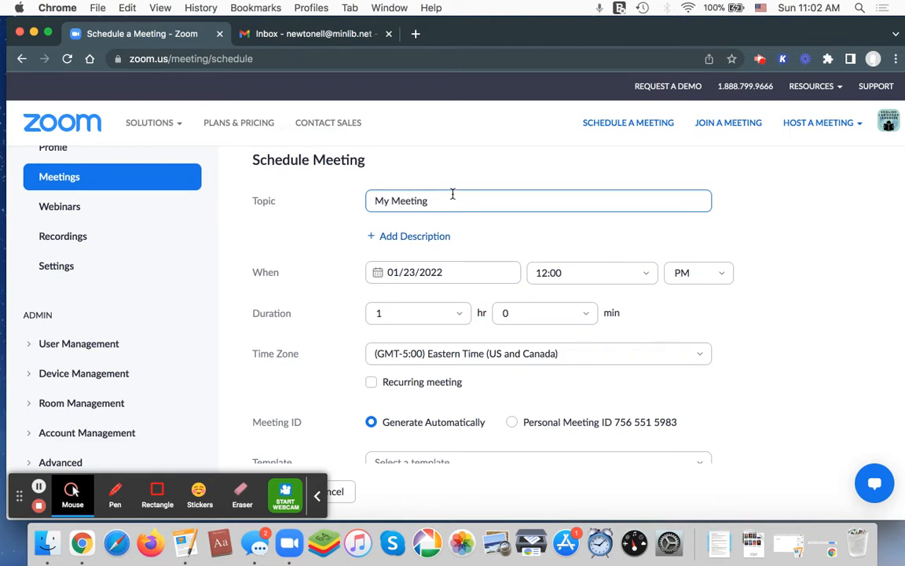
drag(443, 200, 338, 202)
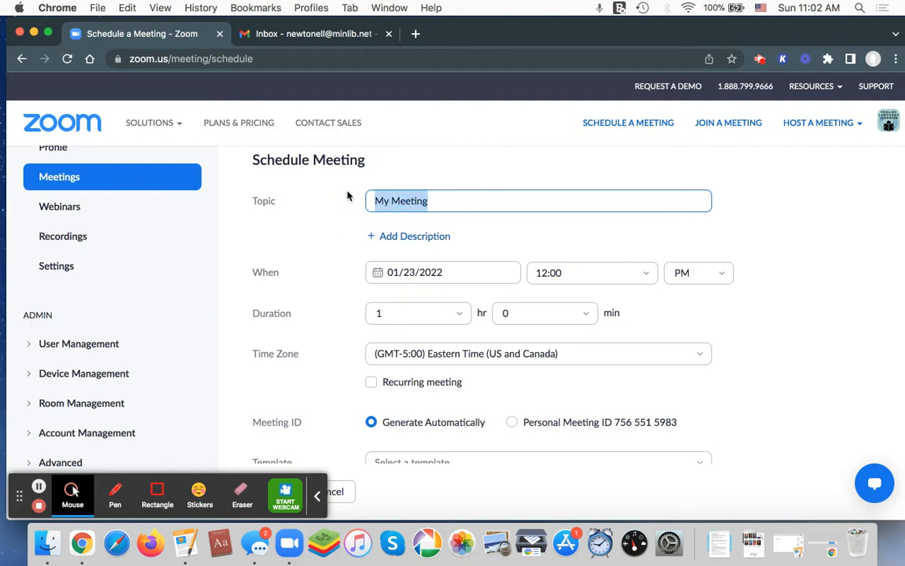
text(English Tutor)
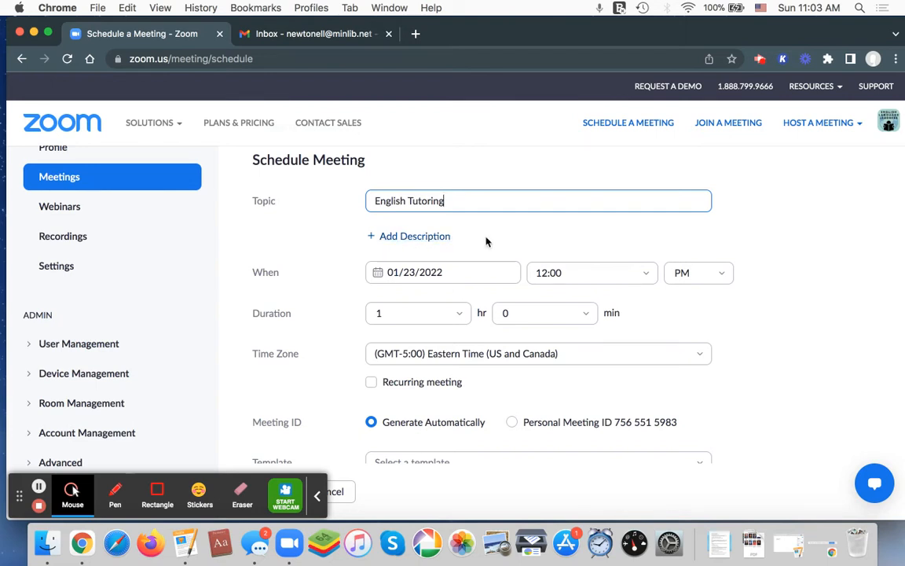
Make the meeting recurring and set its recurrence to No Fixed Time
click(290, 277)
click(311, 316)
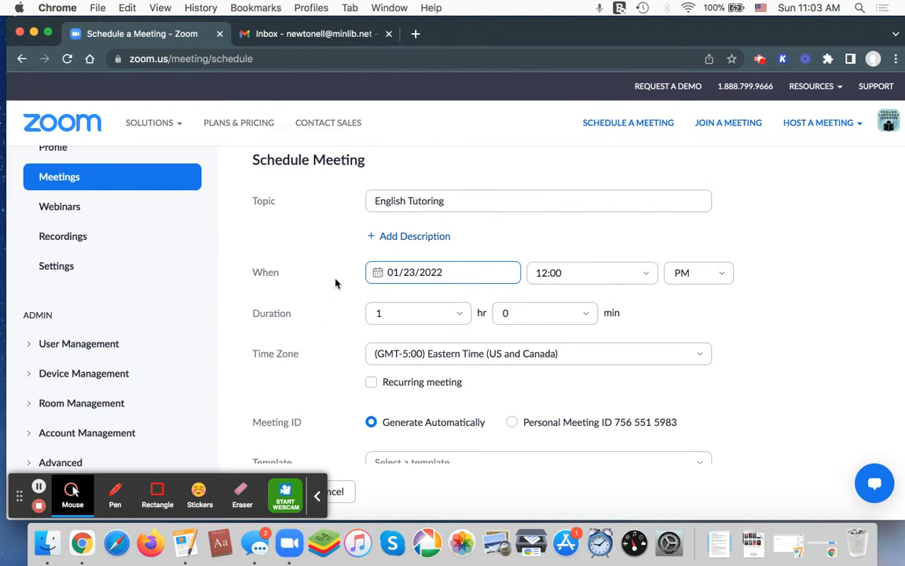
scroll(335, 284, down, 3)
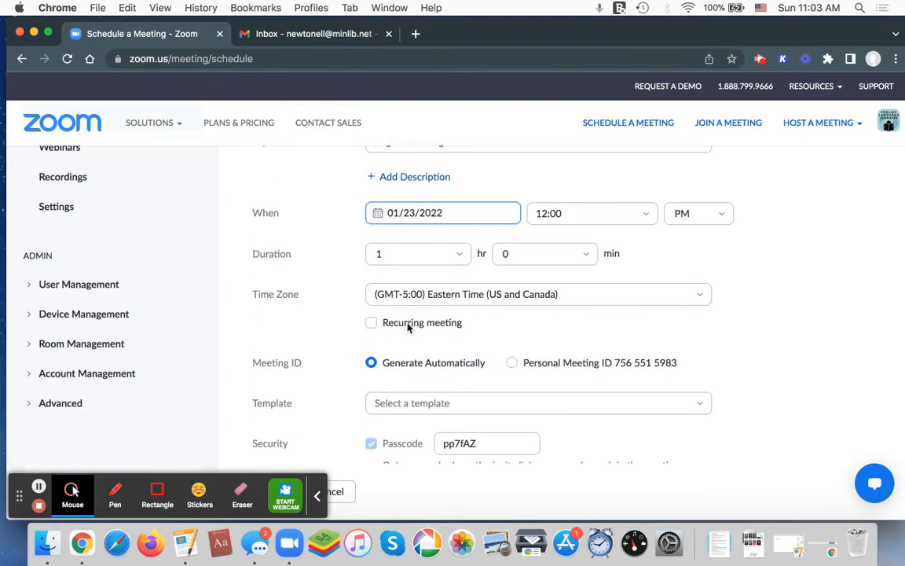
click(441, 328)
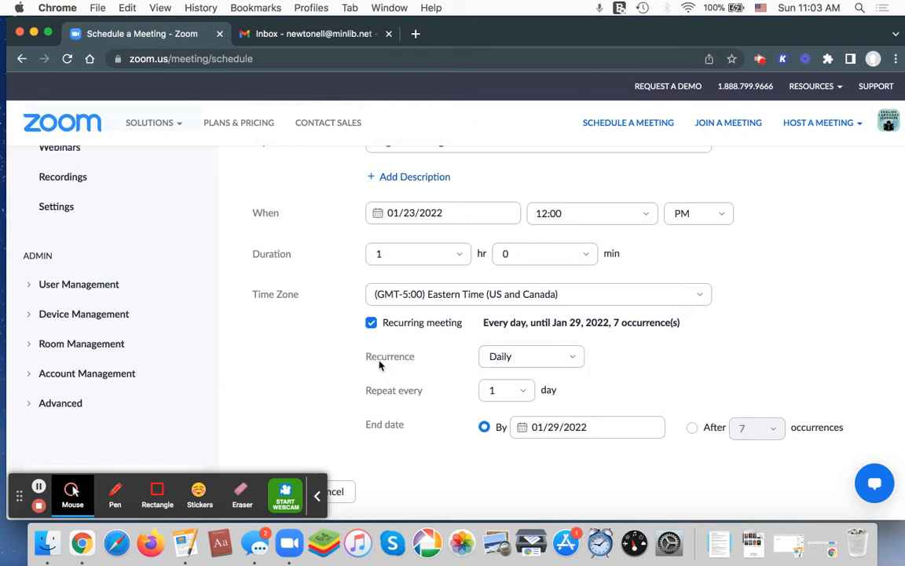
click(404, 360)
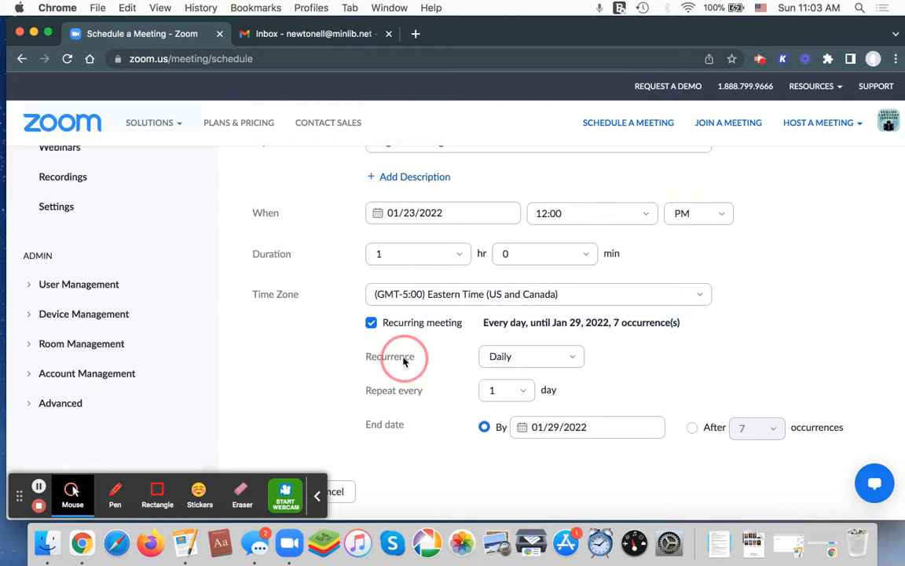
click(557, 358)
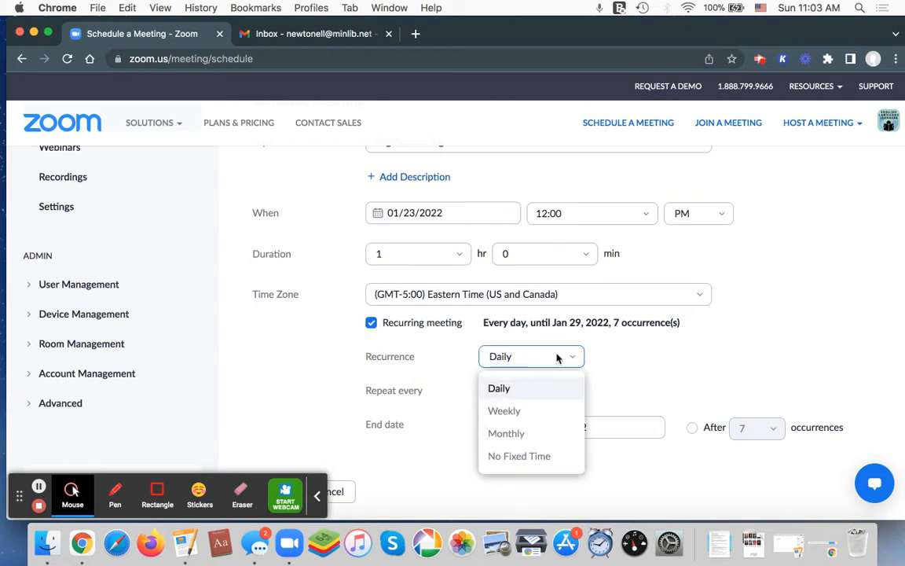
click(551, 463)
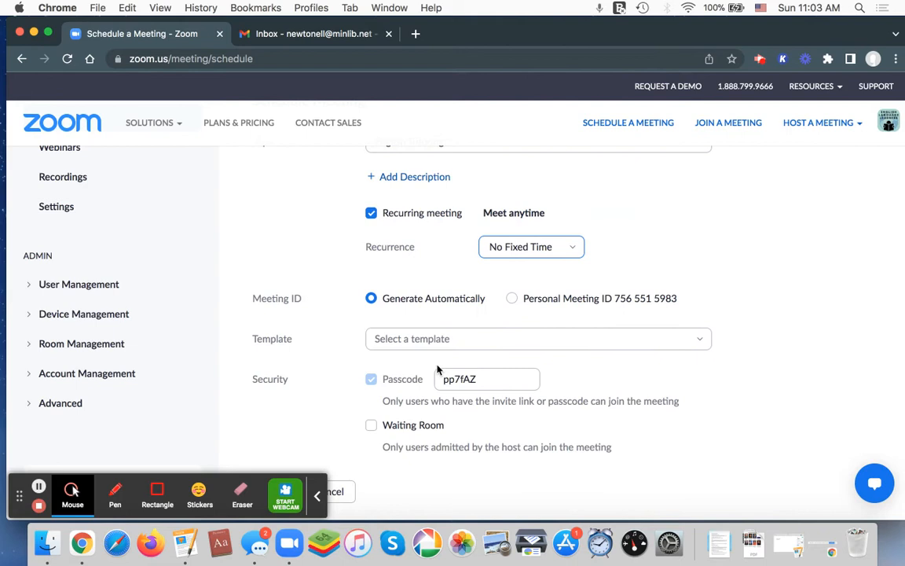
Review the meeting's topic, ID, template, security and video settings in the scheduling form
scroll(454, 389, up, 3)
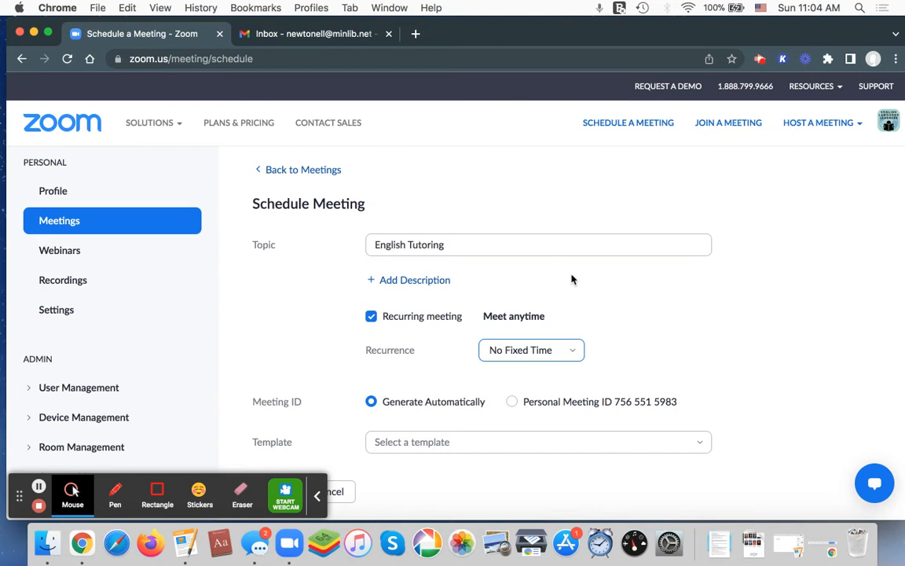
scroll(567, 287, down, 3)
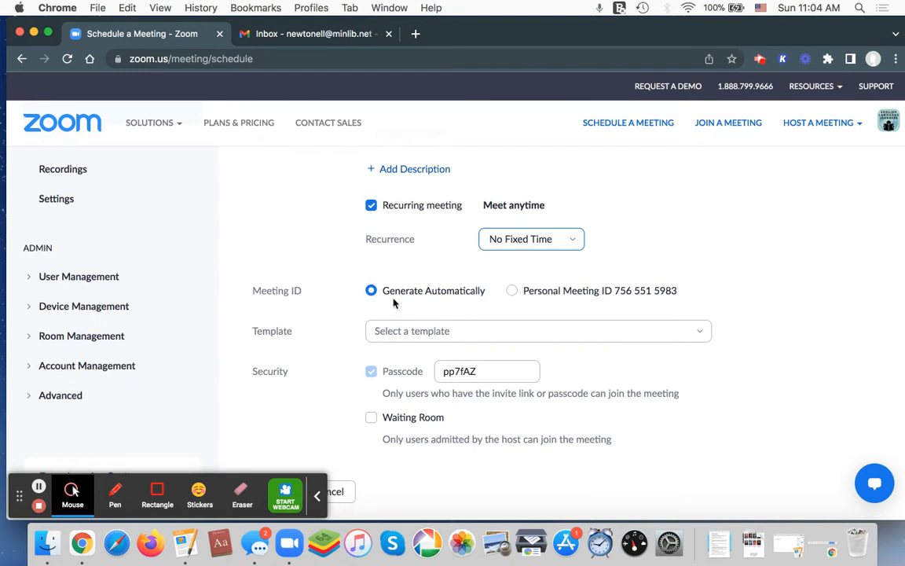
scroll(516, 319, down, 2)
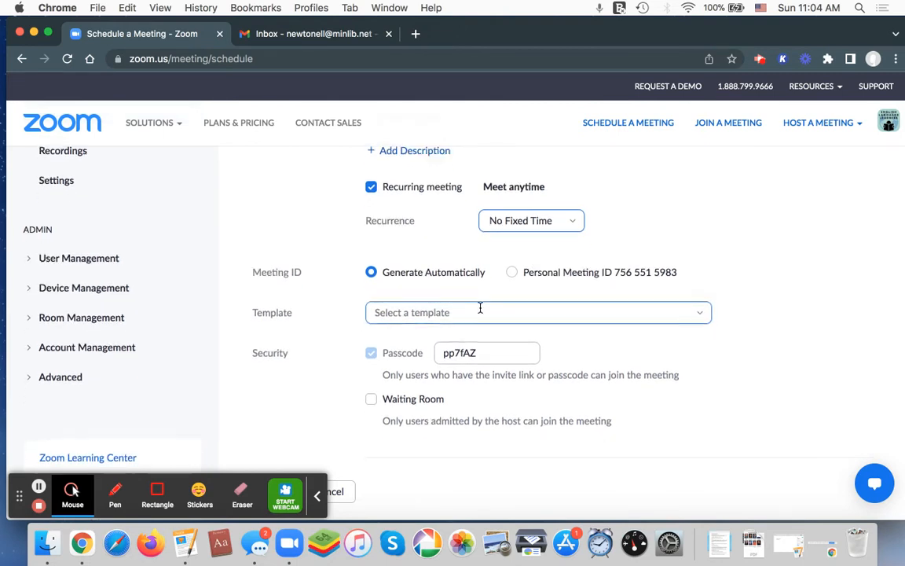
scroll(478, 307, down, 3)
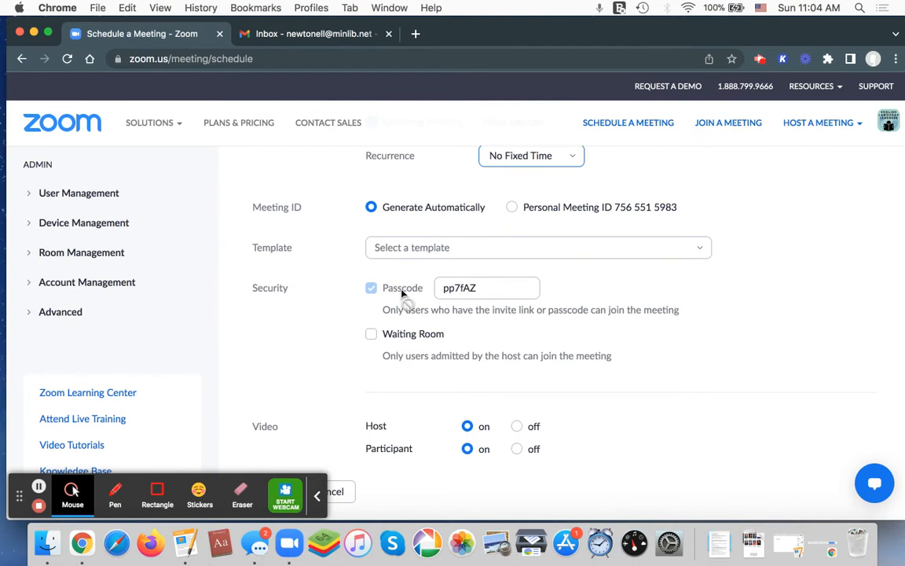
click(490, 290)
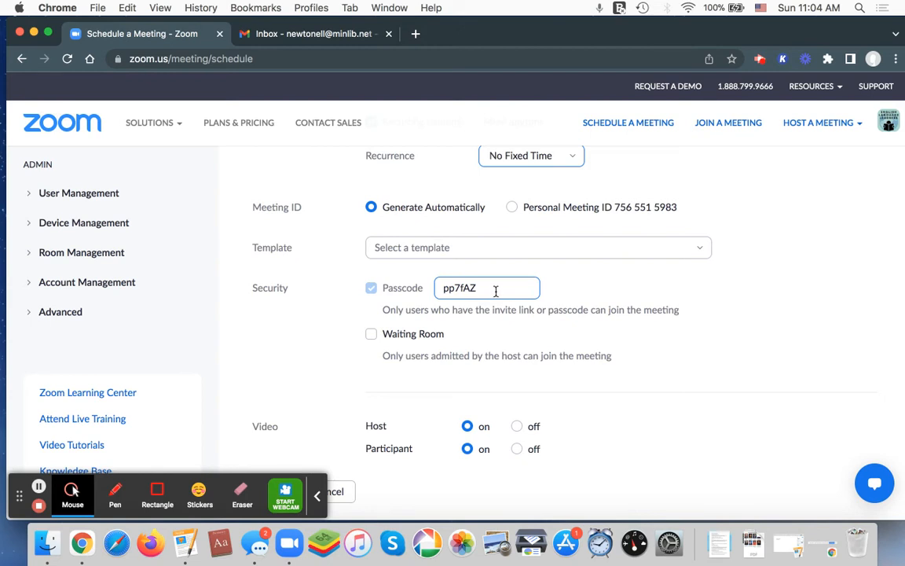
click(497, 269)
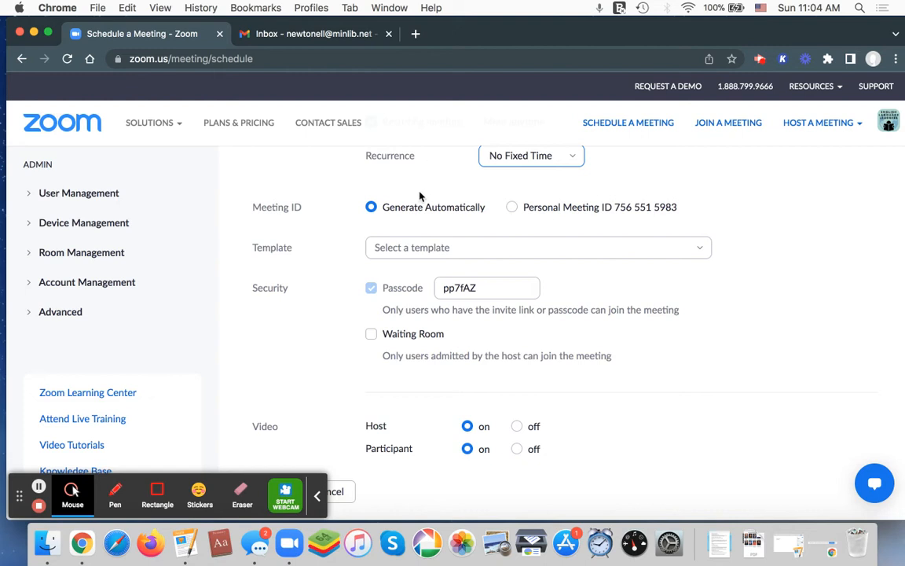
click(478, 295)
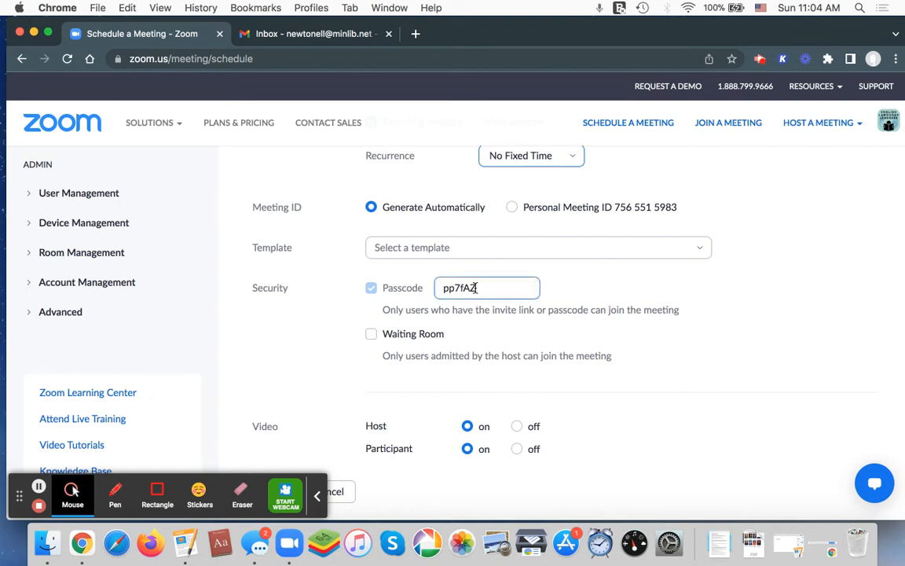
click(397, 271)
scroll(430, 311, down, 1)
scroll(431, 311, down, 1)
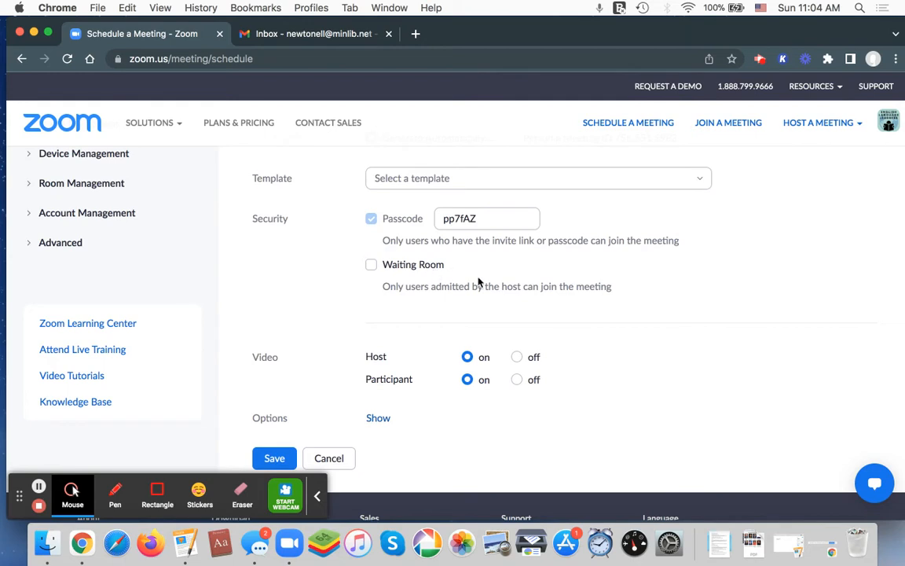
scroll(424, 314, down, 1)
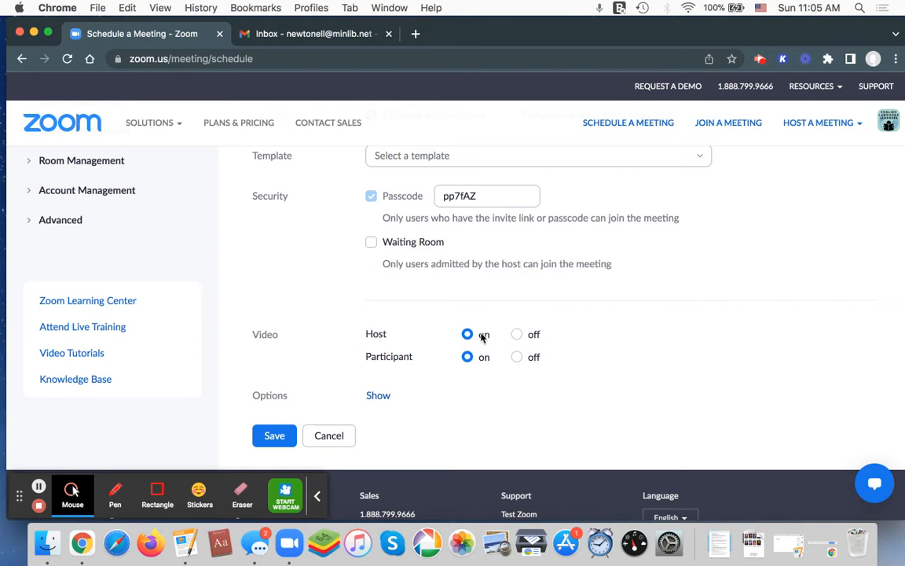
Check the additional meeting options, collapse them again and save the meeting
click(355, 364)
scroll(371, 386, down, 1)
click(378, 382)
scroll(364, 337, down, 5)
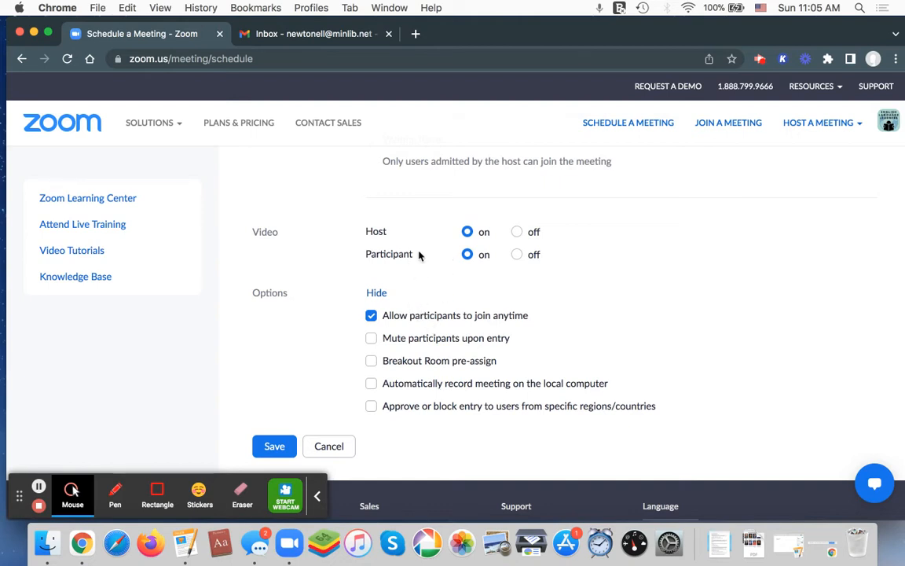
click(378, 293)
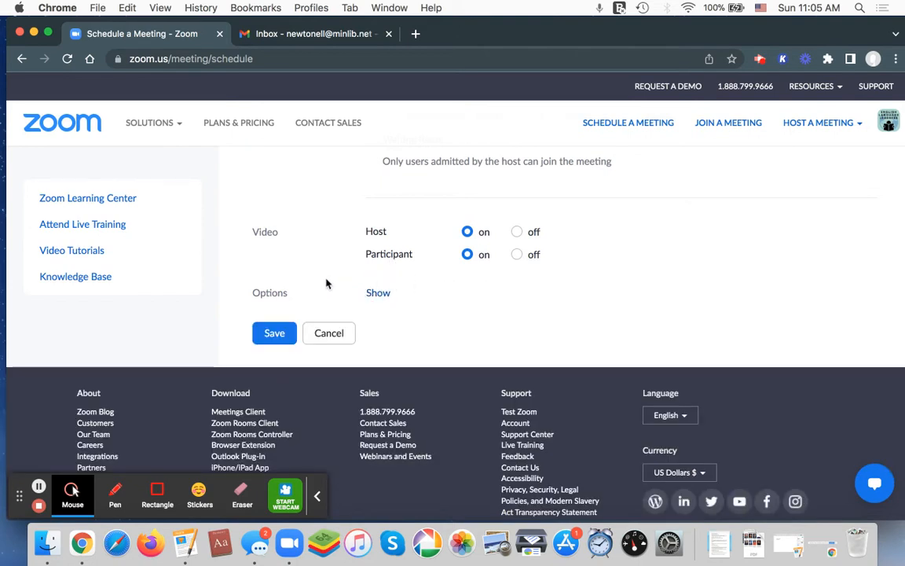
click(275, 338)
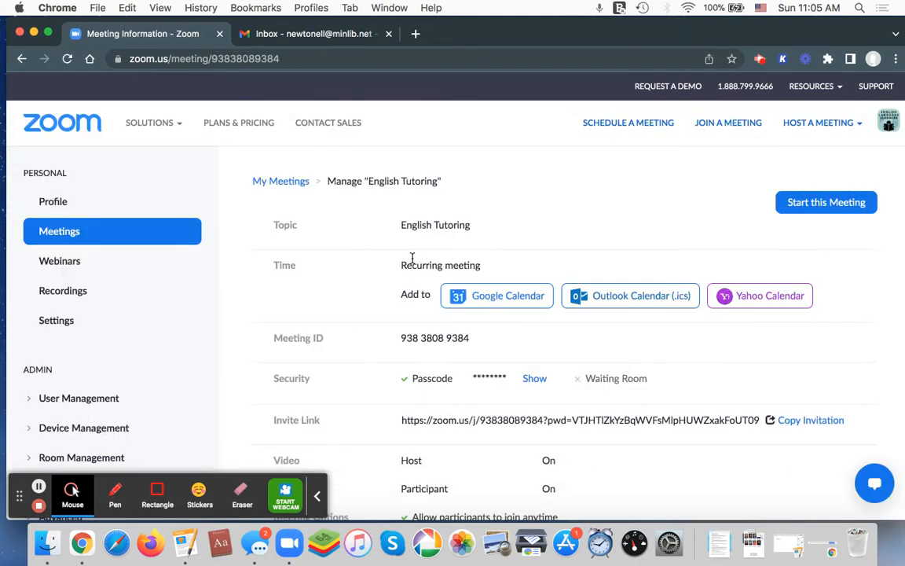
Examine the saved meeting's details, including its time, ID, security, invite link and meeting options
scroll(409, 261, down, 2)
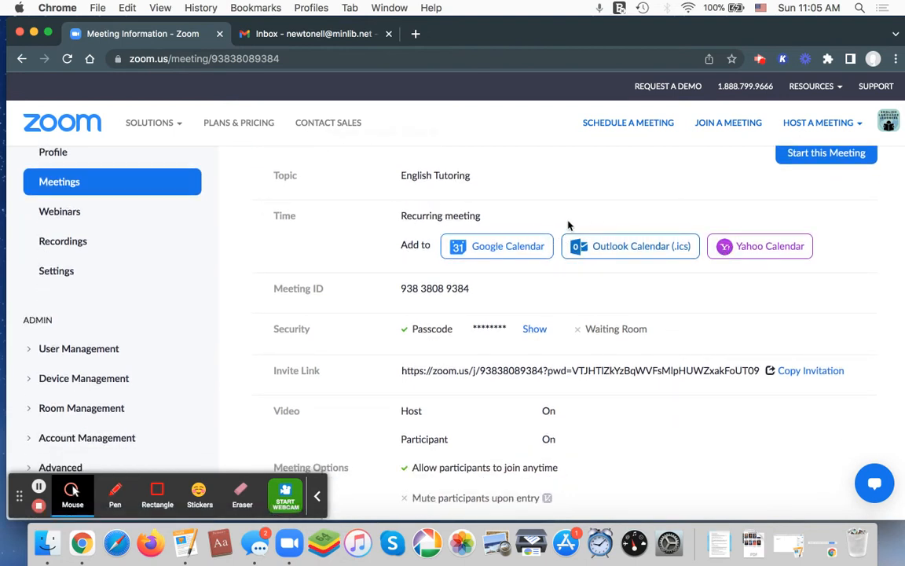
scroll(515, 213, down, 4)
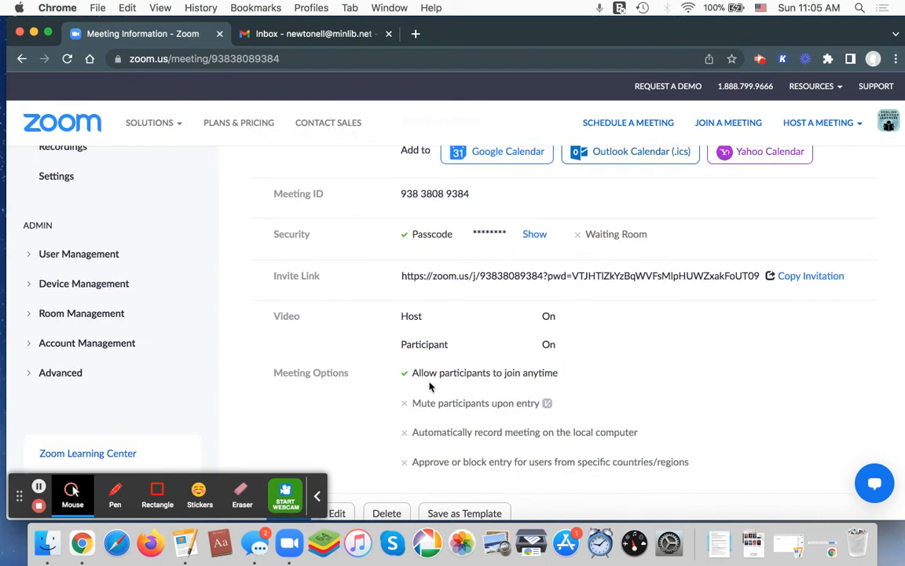
scroll(404, 385, up, 5)
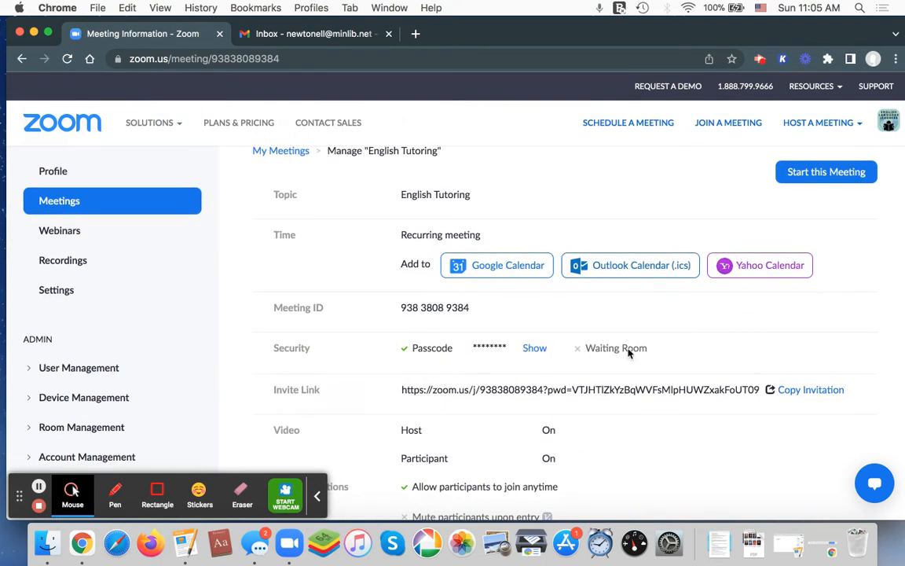
scroll(686, 348, down, 3)
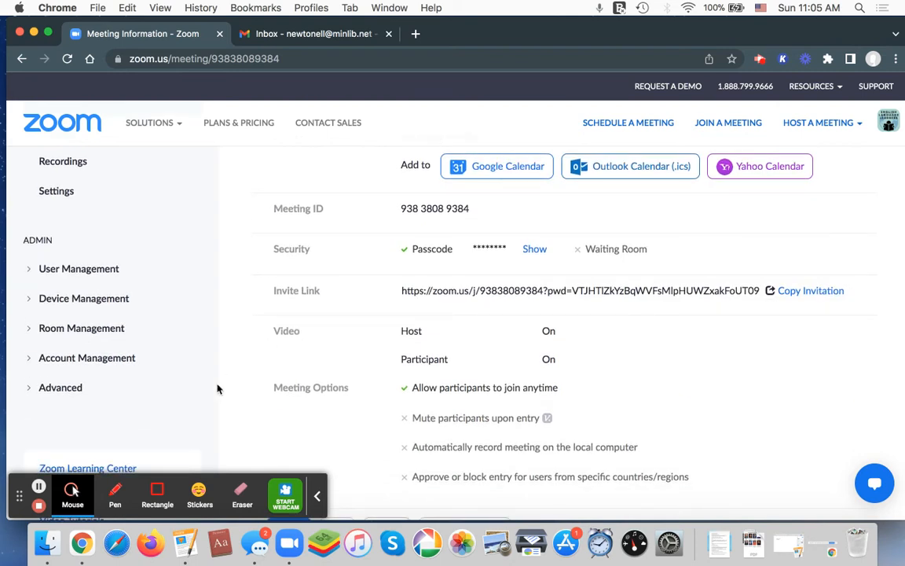
click(425, 305)
click(687, 305)
drag(404, 293, 560, 292)
click(557, 294)
Open the English Tutoring meeting's invitation and copy its full text
click(802, 290)
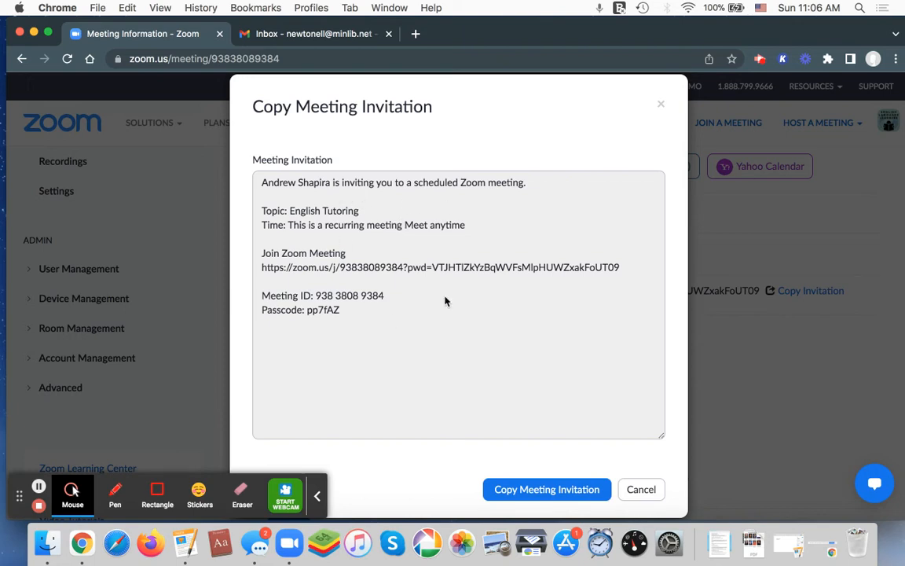
click(479, 274)
click(400, 295)
click(354, 314)
click(572, 492)
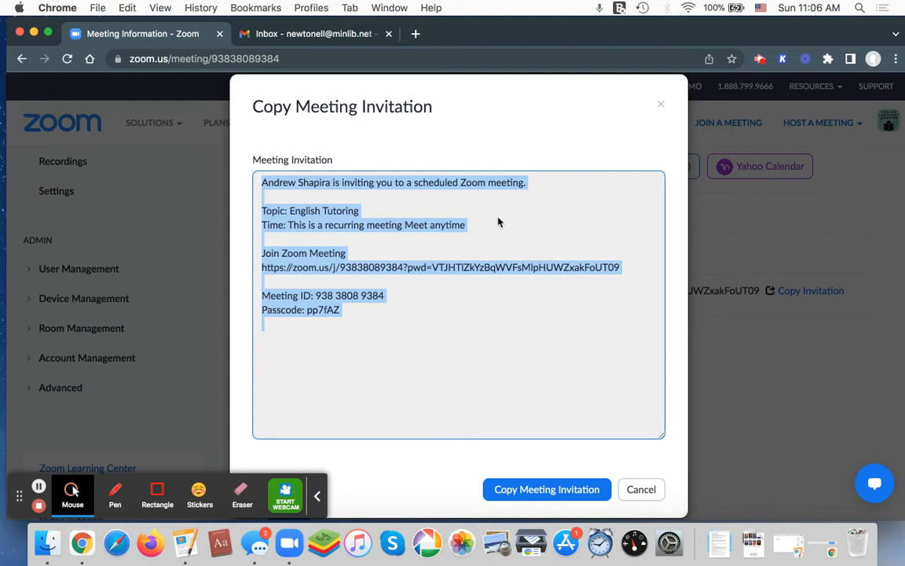
Switch to the new Gmail message and paste the copied invitation, including the meeting link and passcode, into its body
click(310, 34)
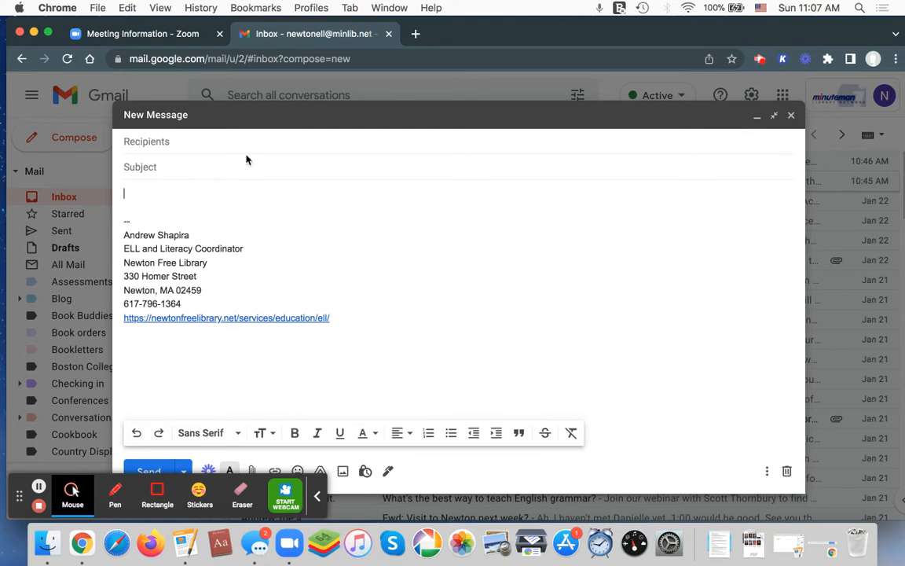
click(130, 7)
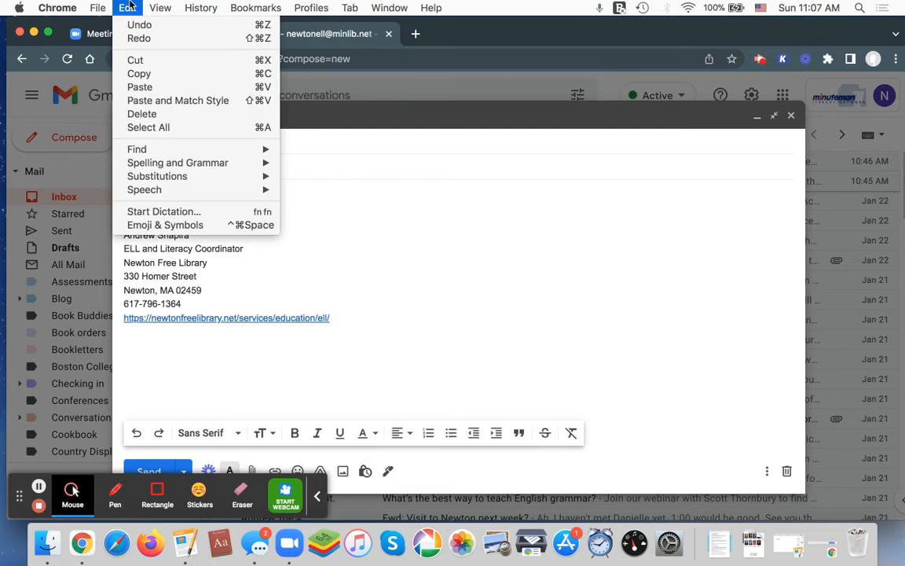
click(174, 88)
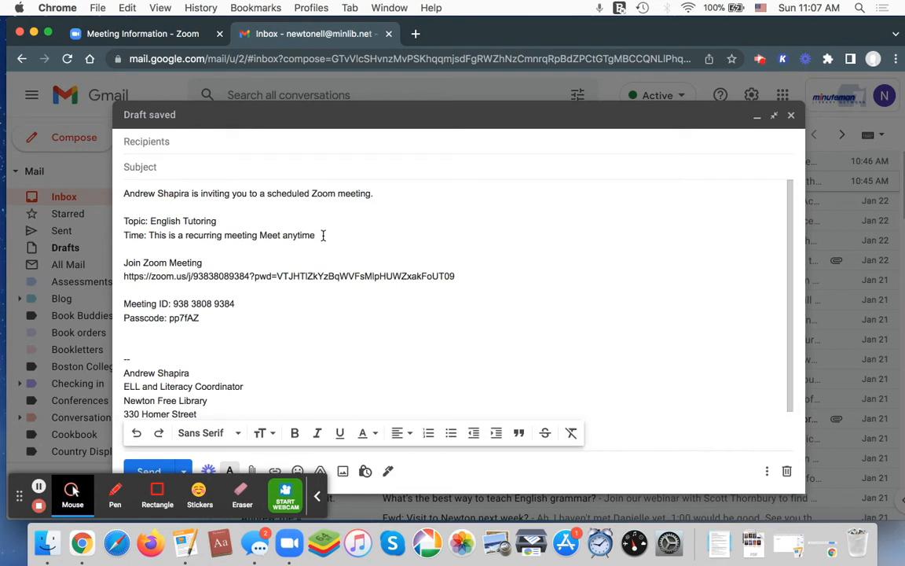
click(213, 319)
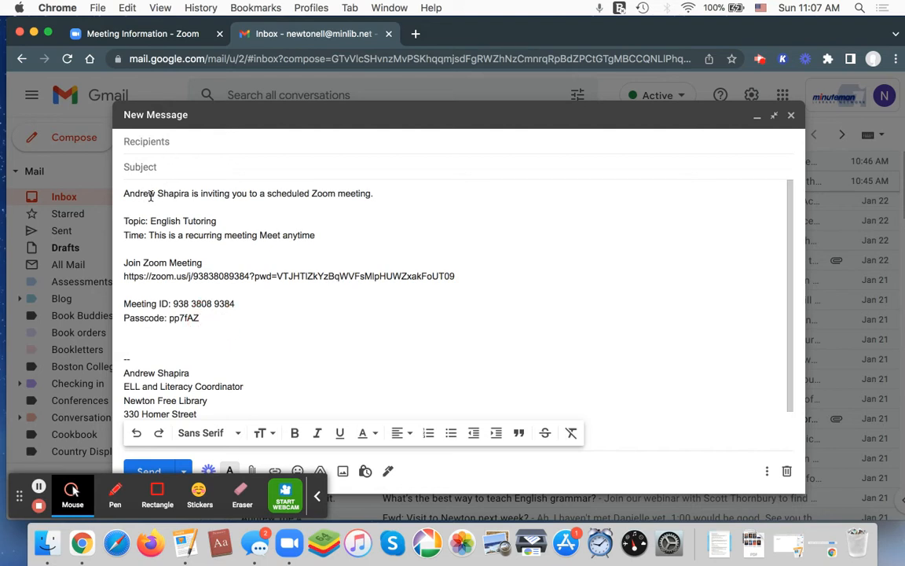
drag(376, 194, 407, 197)
Close the meeting invitation on the Zoom web page and look over the upcoming meetings in the Zoom desktop app
click(164, 38)
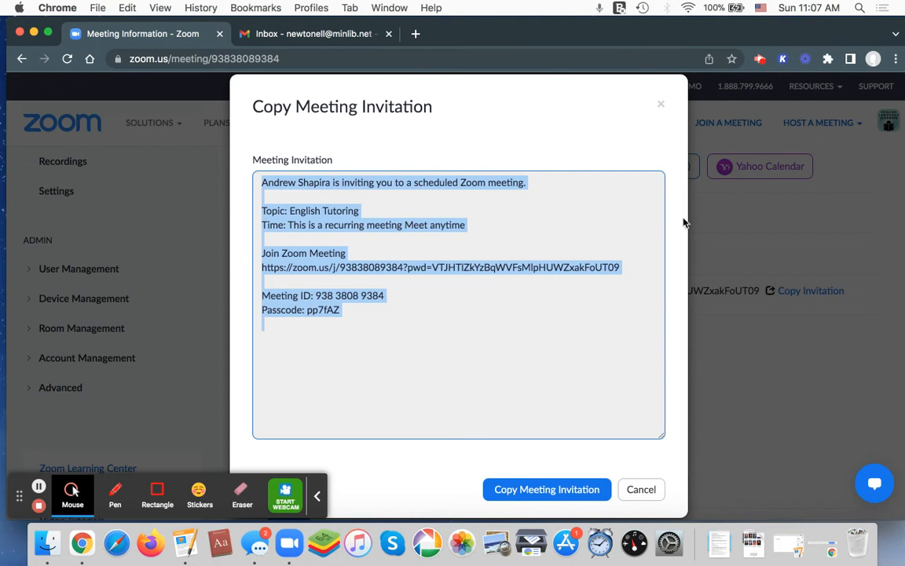
click(662, 106)
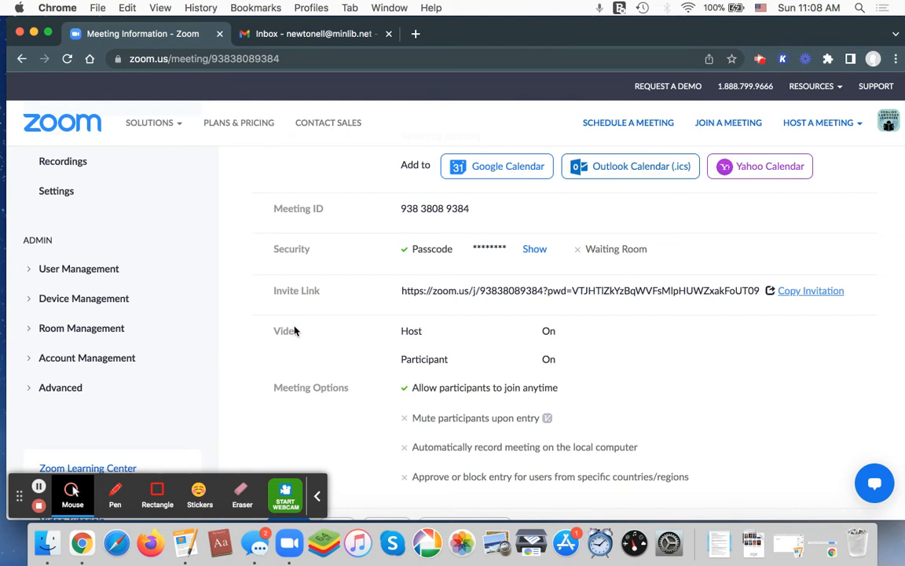
click(297, 552)
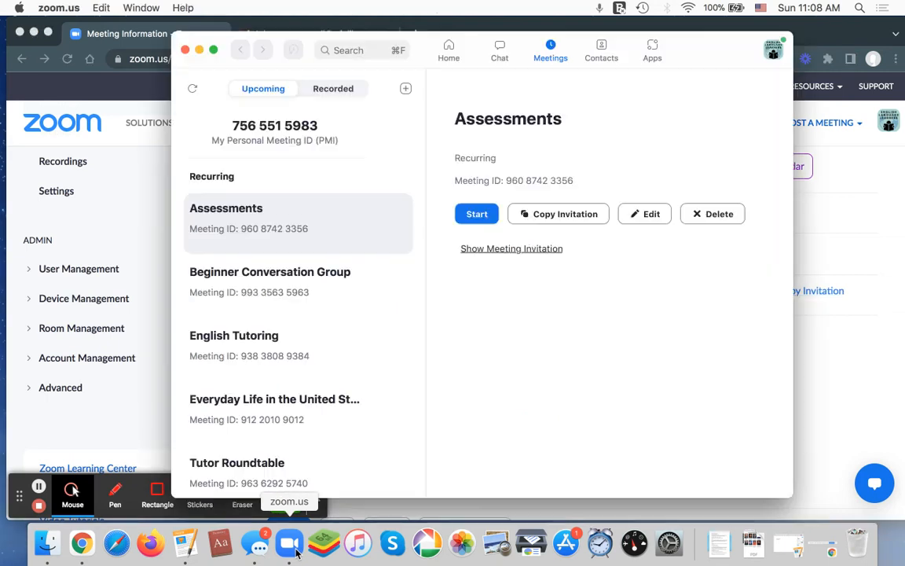
click(450, 50)
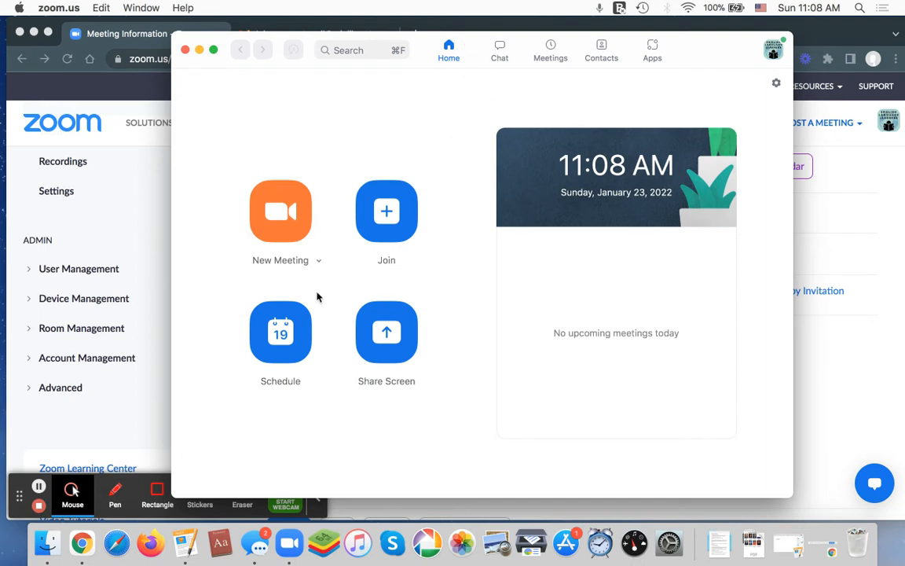
click(553, 49)
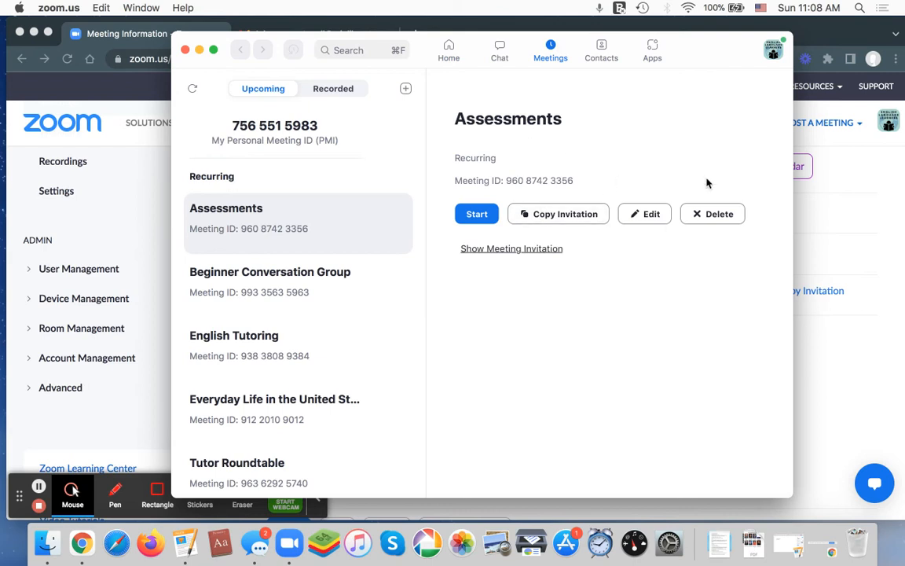
Start scheduling a new meeting in the desktop app, review its settings and make it a recurring meeting
click(453, 55)
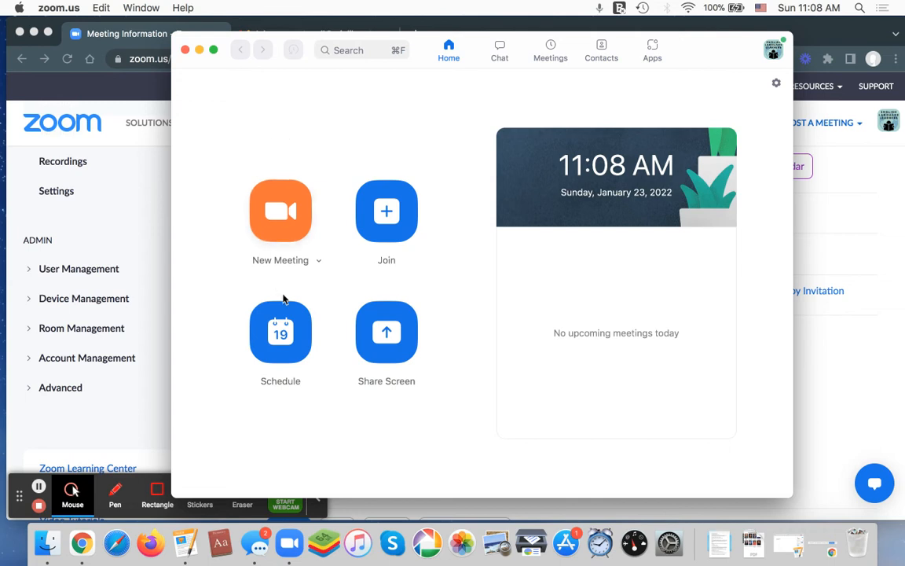
click(291, 334)
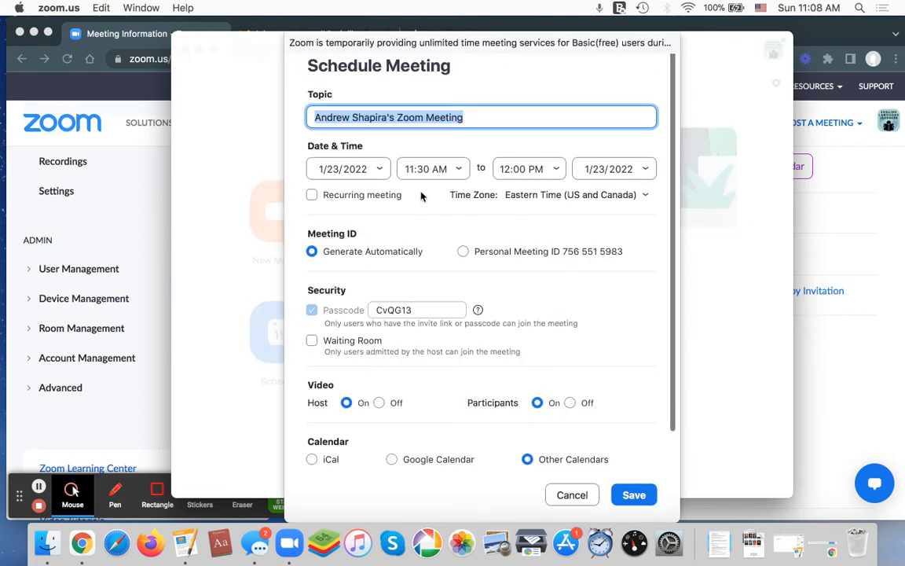
scroll(481, 191, down, 2)
scroll(488, 200, down, 1)
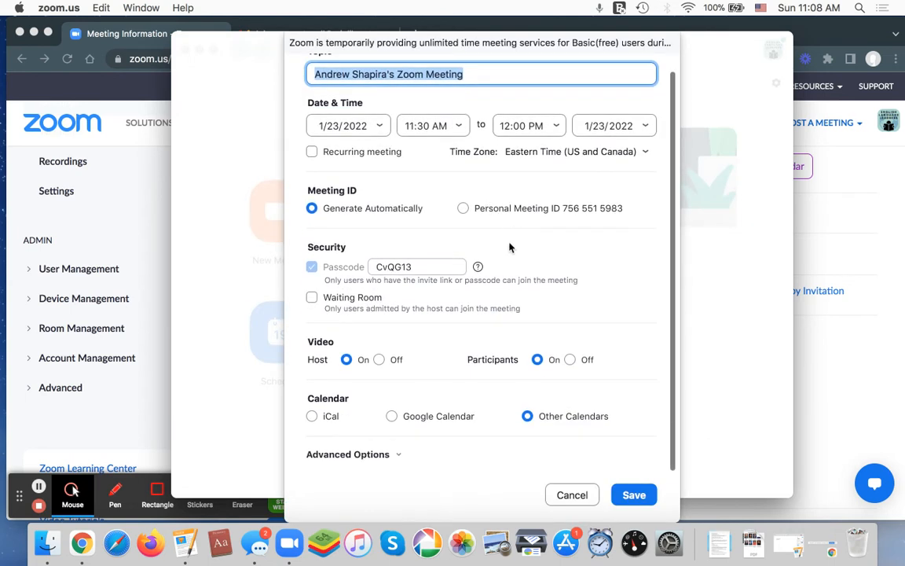
scroll(462, 223, up, 2)
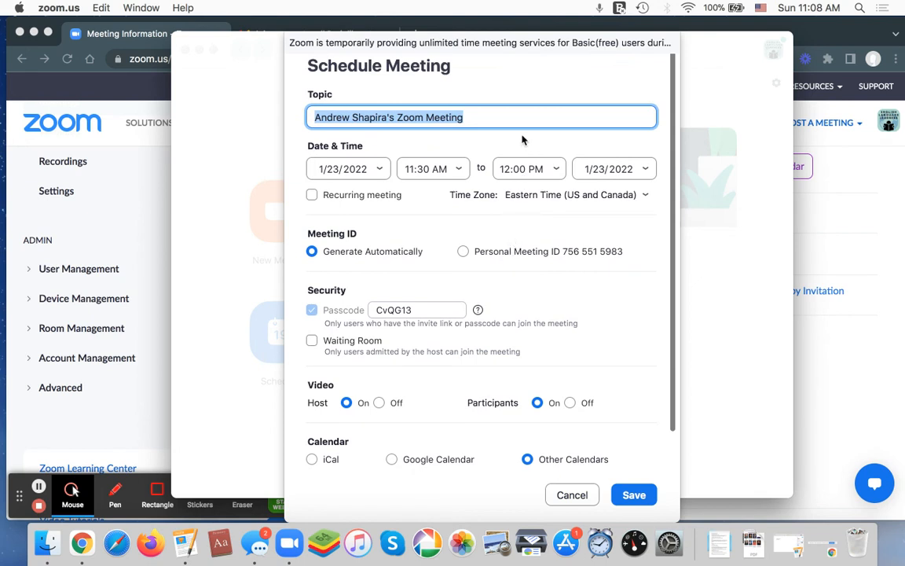
scroll(522, 212, down, 1)
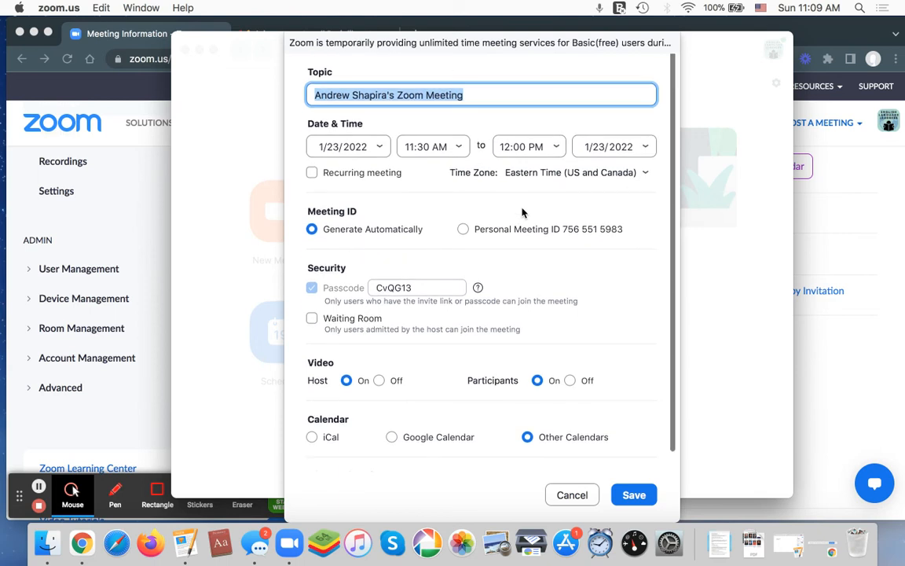
scroll(509, 218, up, 1)
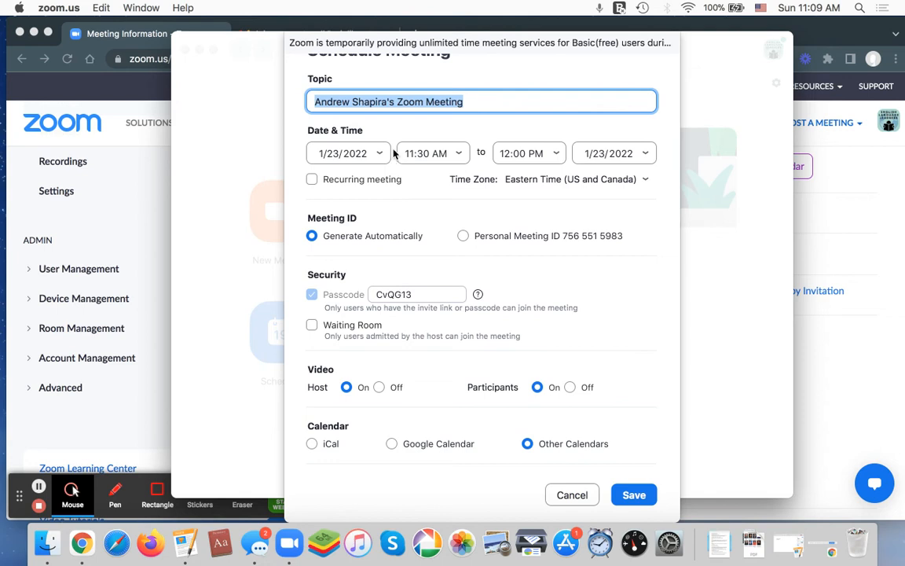
click(358, 179)
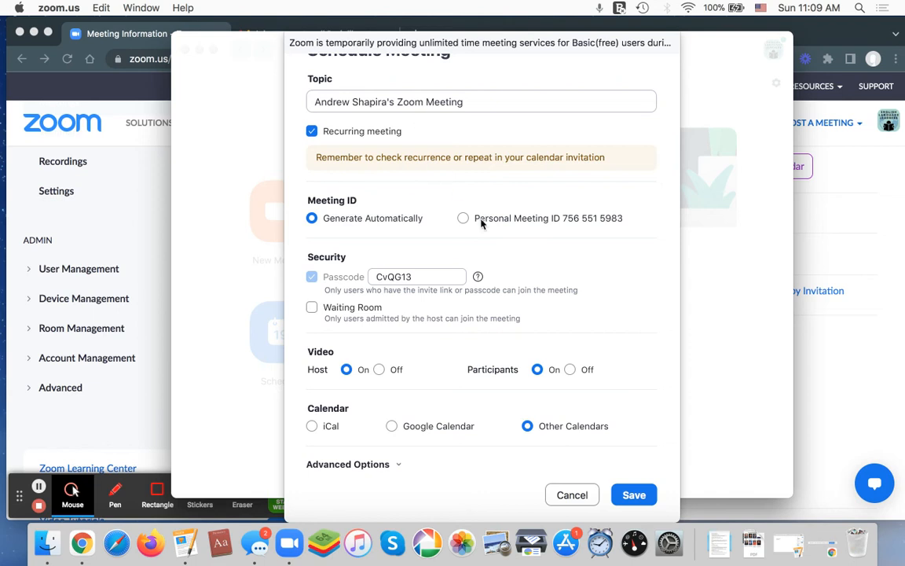
Try the iCal and Google Calendar options, set the calendar to Other Calendars, and save the recurring meeting
scroll(481, 224, down, 1)
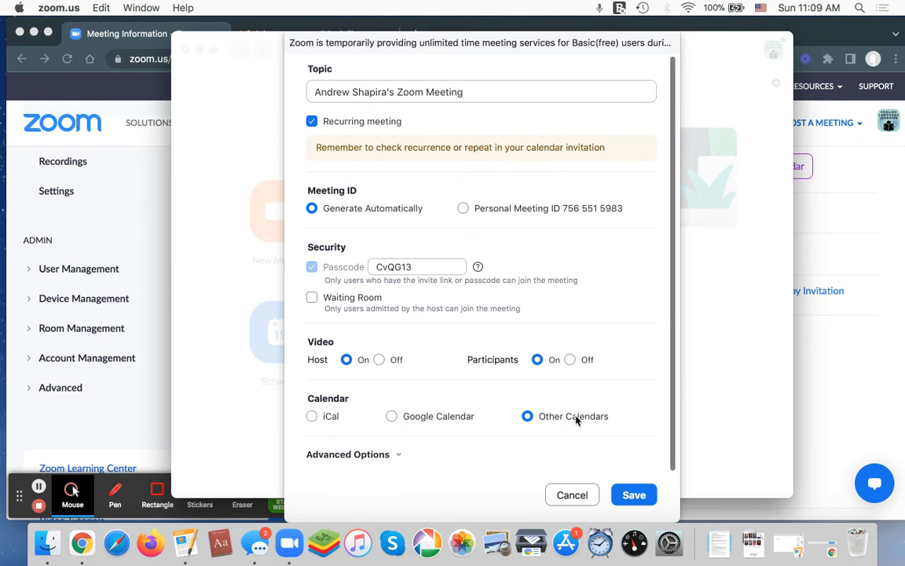
click(331, 418)
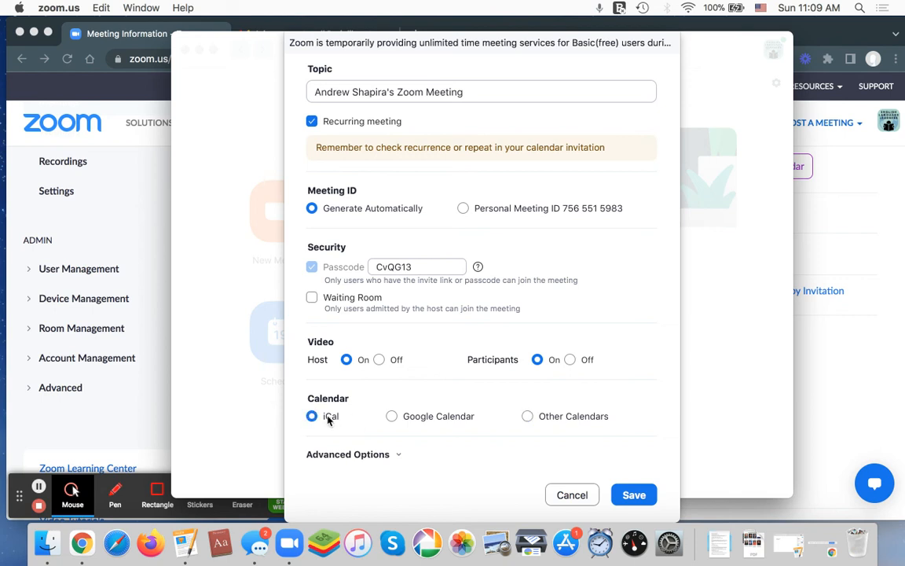
click(442, 418)
click(550, 423)
click(640, 495)
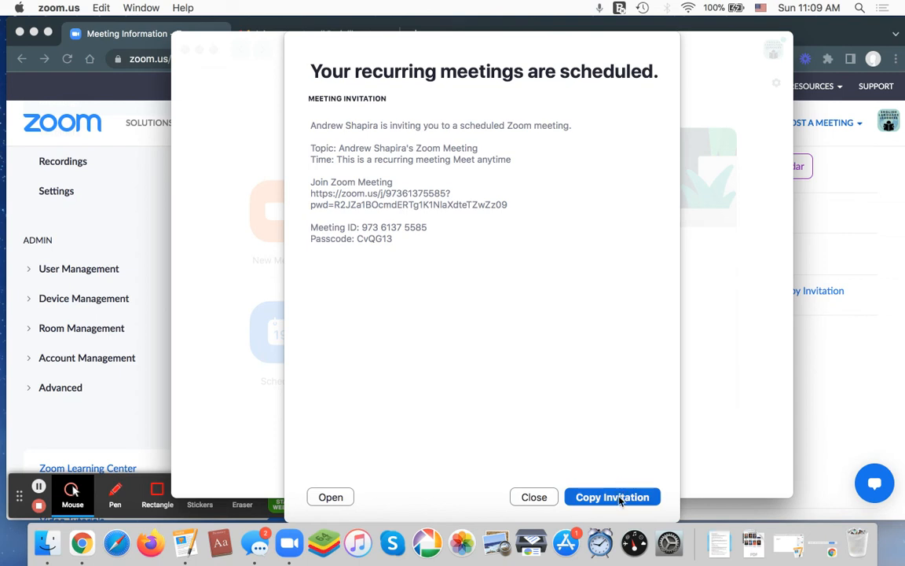
click(534, 498)
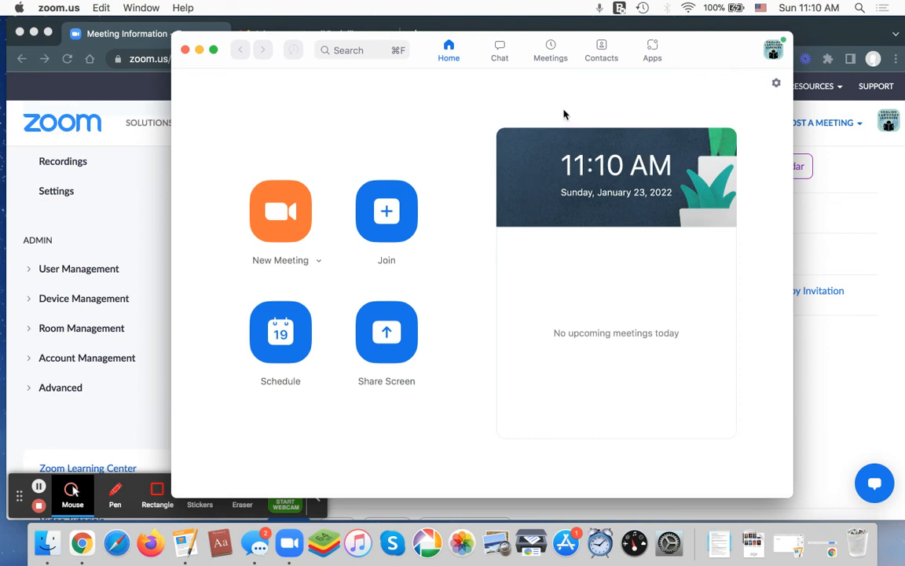
Examine the new recurring meeting and English Tutoring in the upcoming meetings list, including their available actions, and return to the Zoom page in Chrome
click(551, 51)
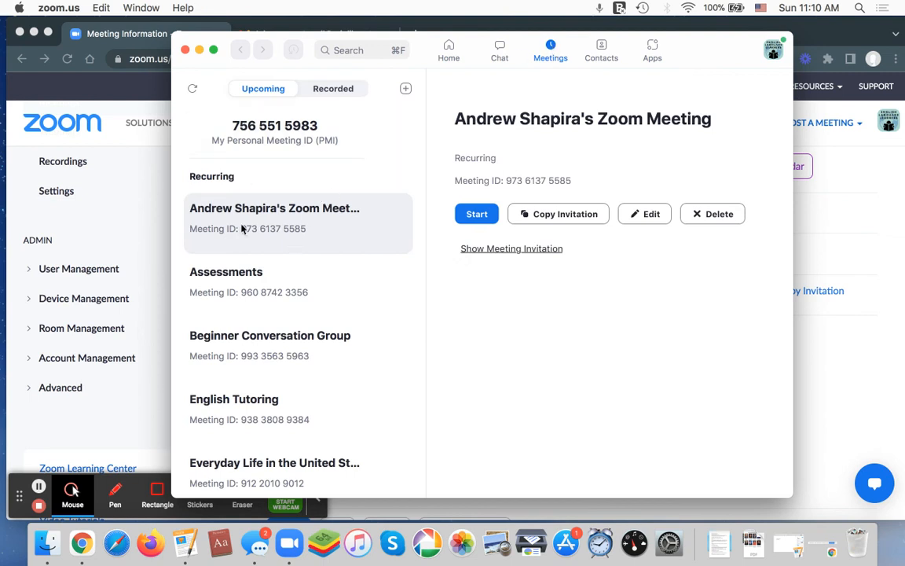
click(283, 228)
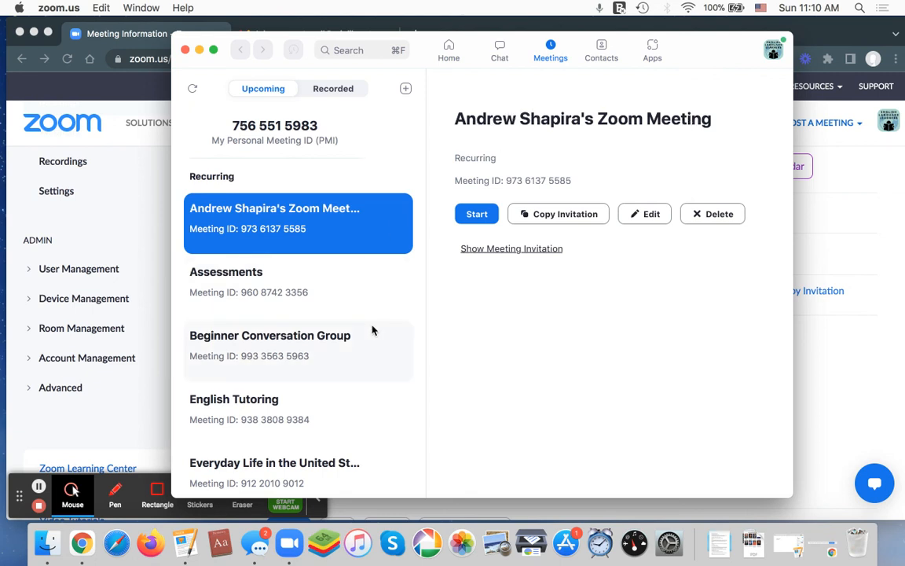
click(334, 407)
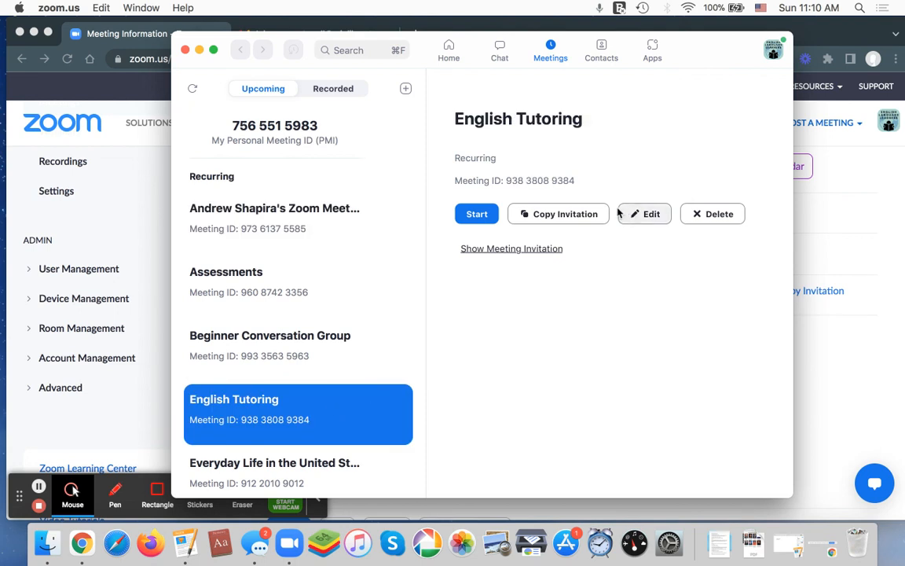
click(350, 219)
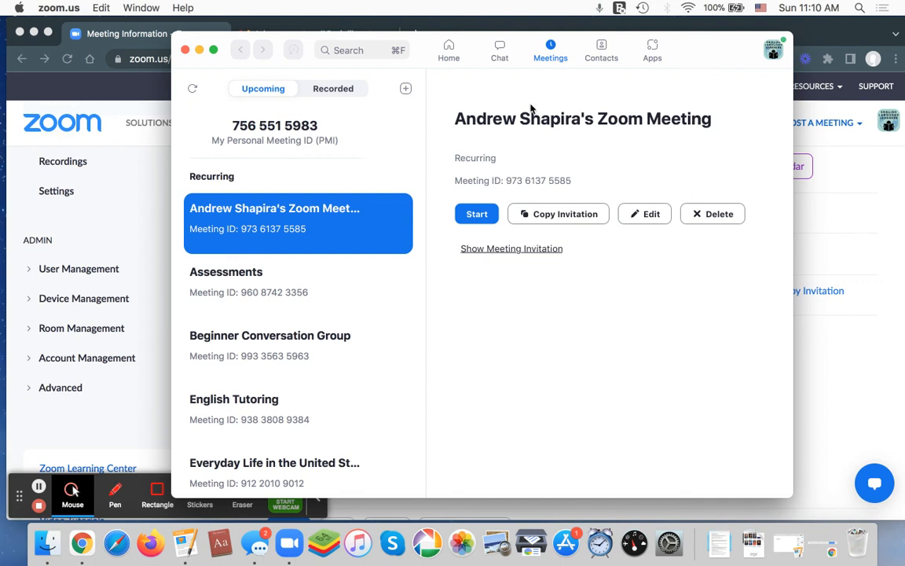
click(448, 53)
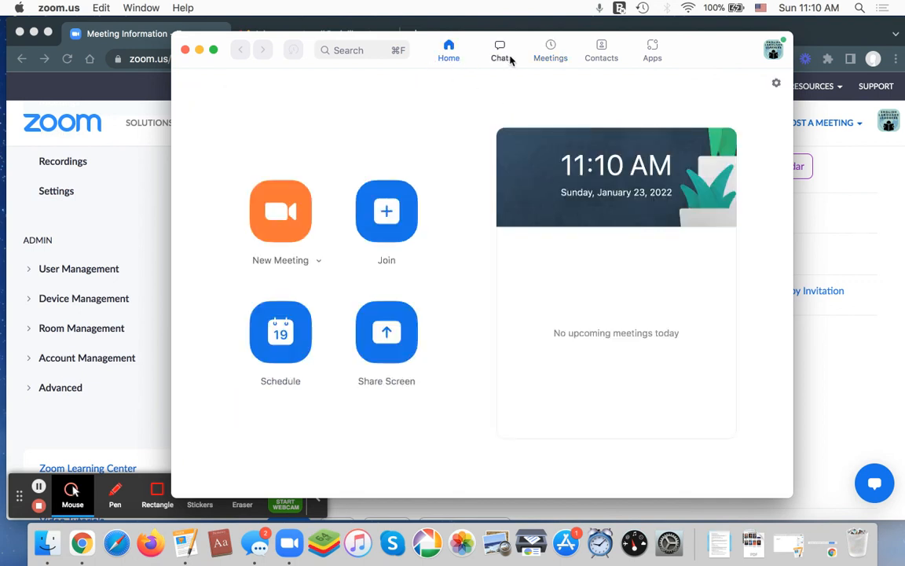
click(550, 53)
click(312, 221)
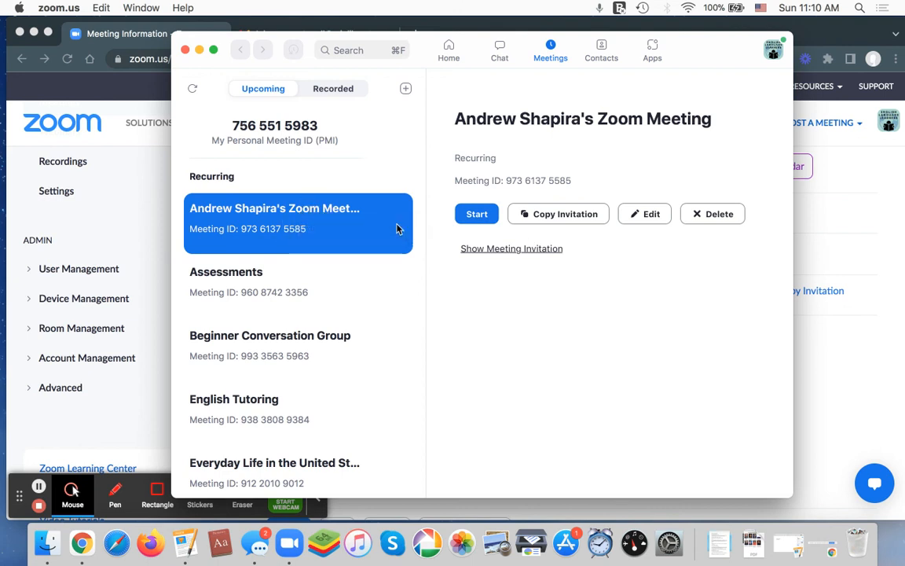
scroll(364, 320, down, 5)
scroll(360, 339, up, 5)
click(809, 209)
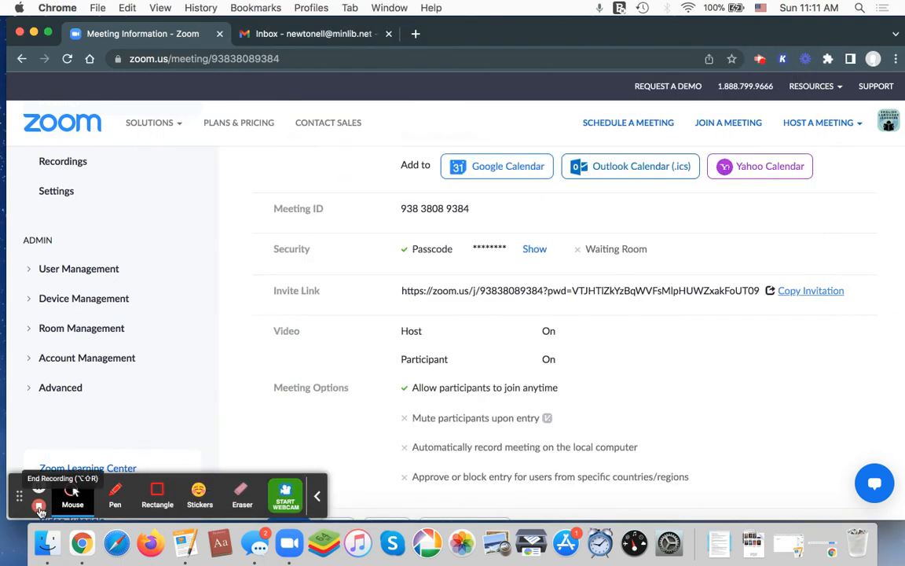